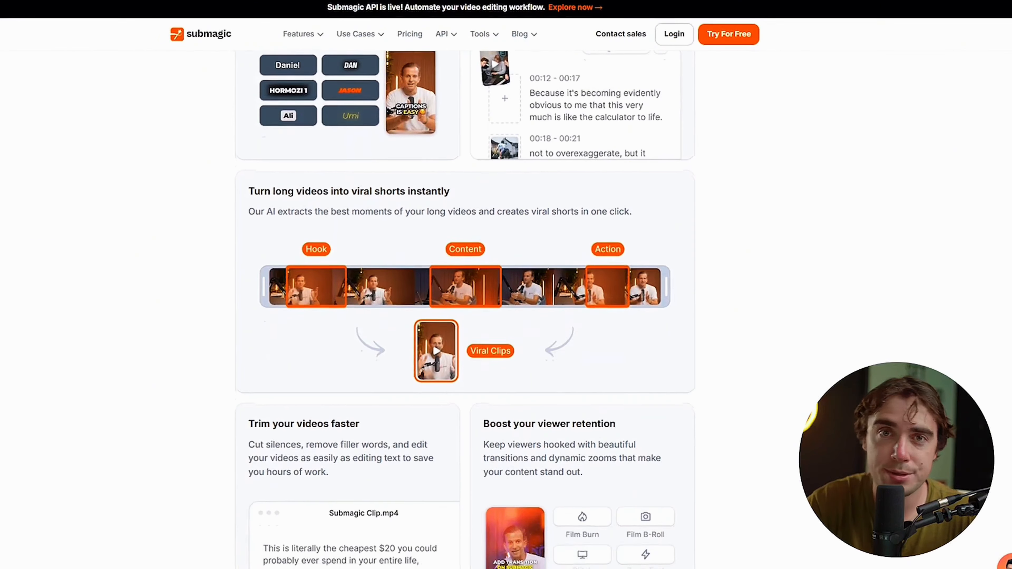
Step: Start the free Submagic trial sign-up and confirm the account's email through the link in the Gmail message
scroll(506, 293, down, 2)
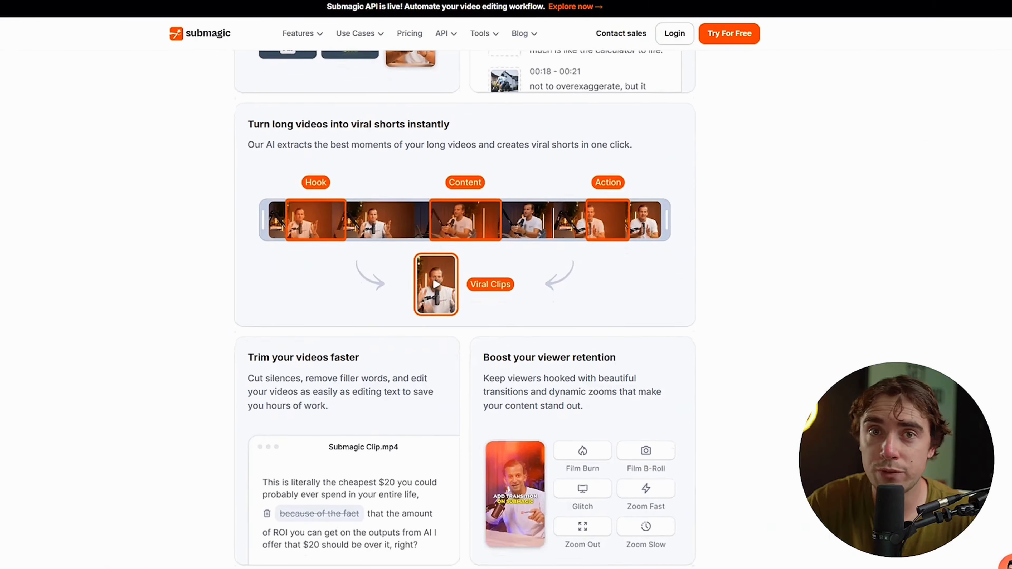
scroll(506, 293, down, 1)
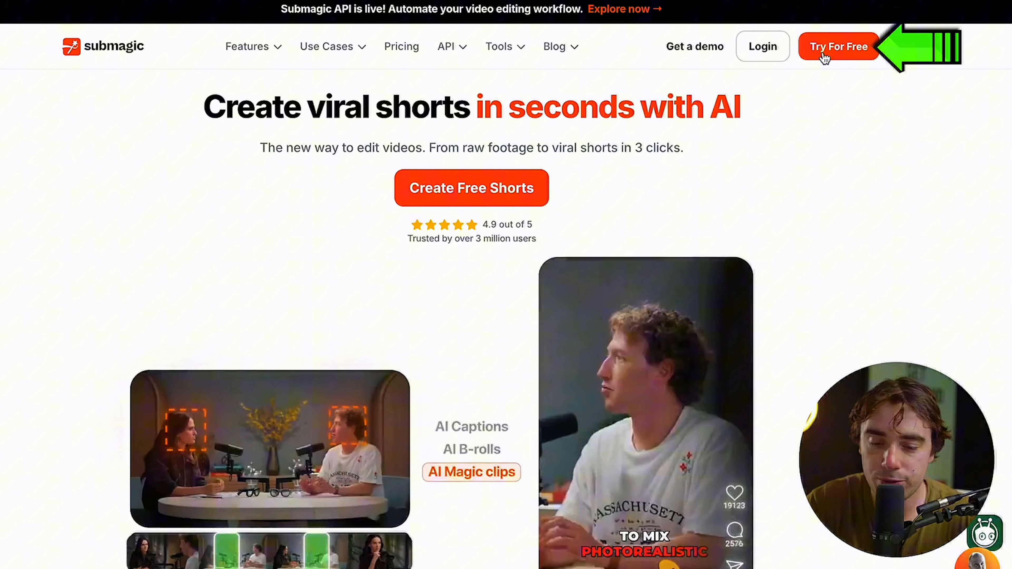
click(827, 52)
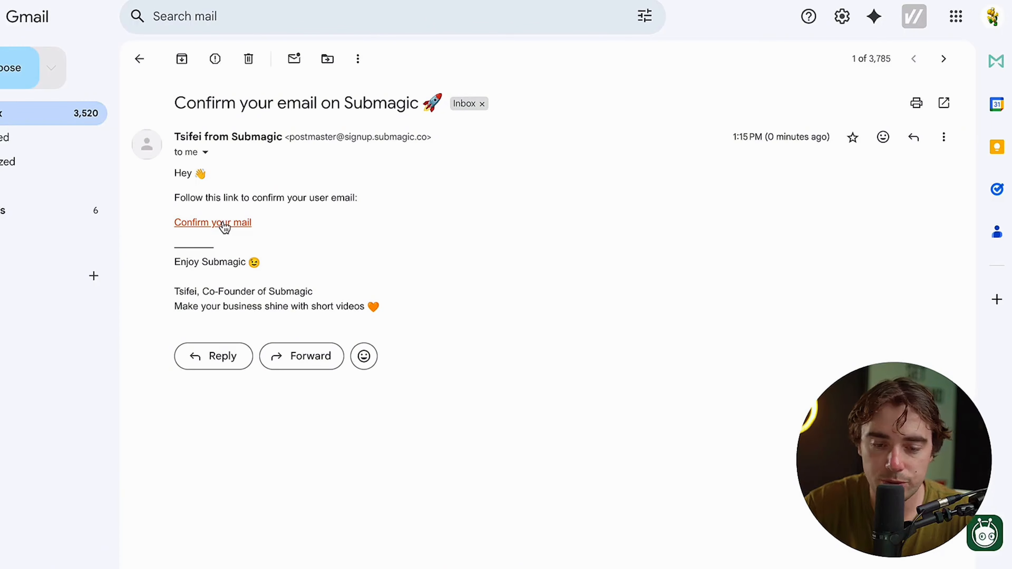
click(223, 223)
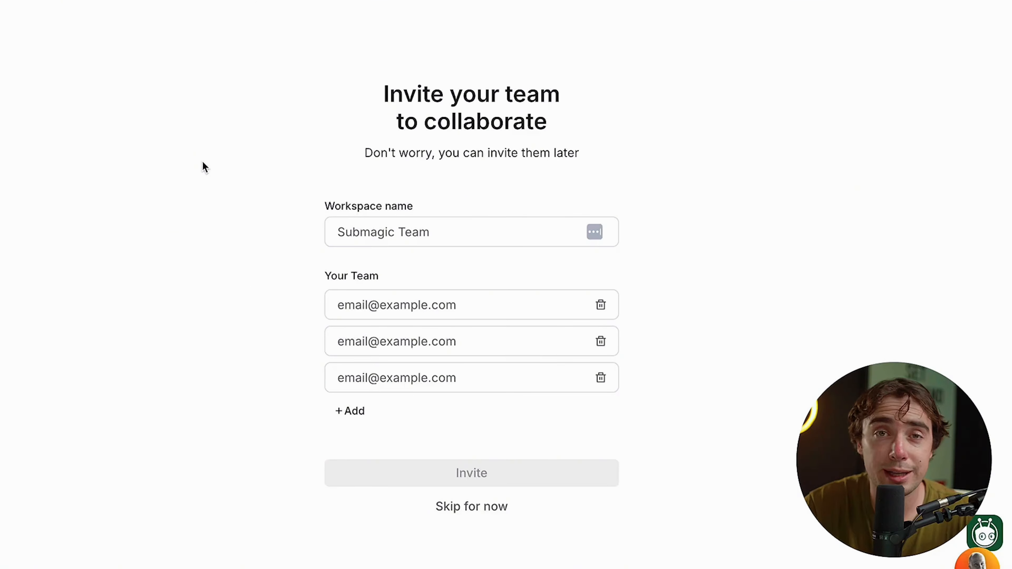
Step: Skip the team invitation and start an AI captions project with the sample video "Welcome to Submagic"
click(463, 507)
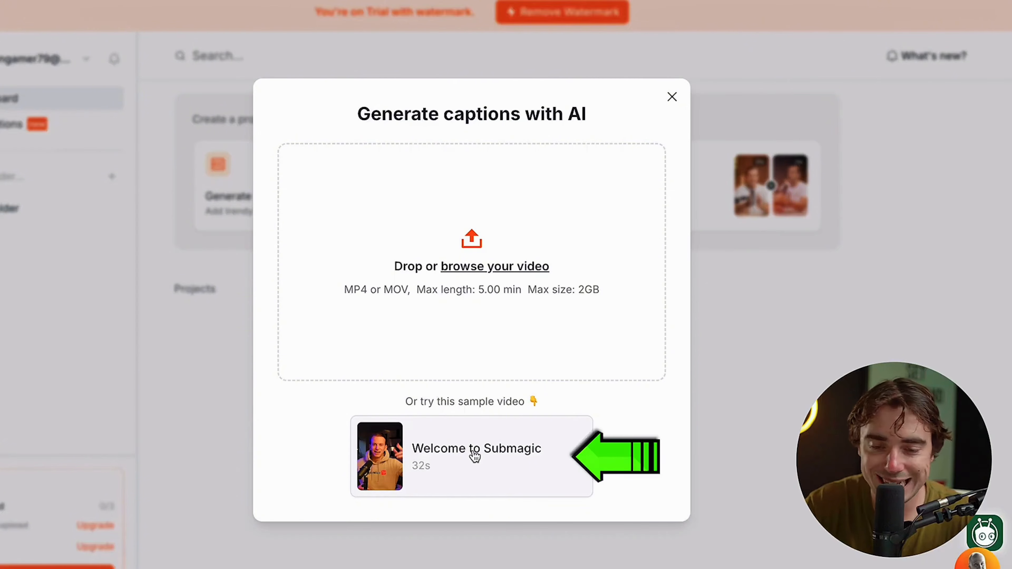
click(474, 455)
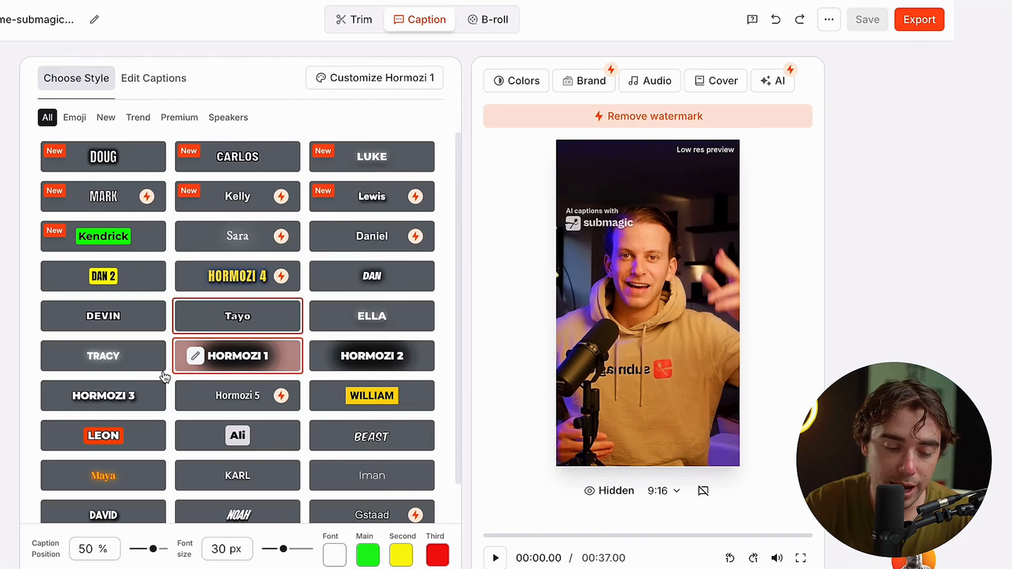
Step: Try the Beast and Ella caption styles on the playing video, apply the Leon style and pause playback
click(329, 428)
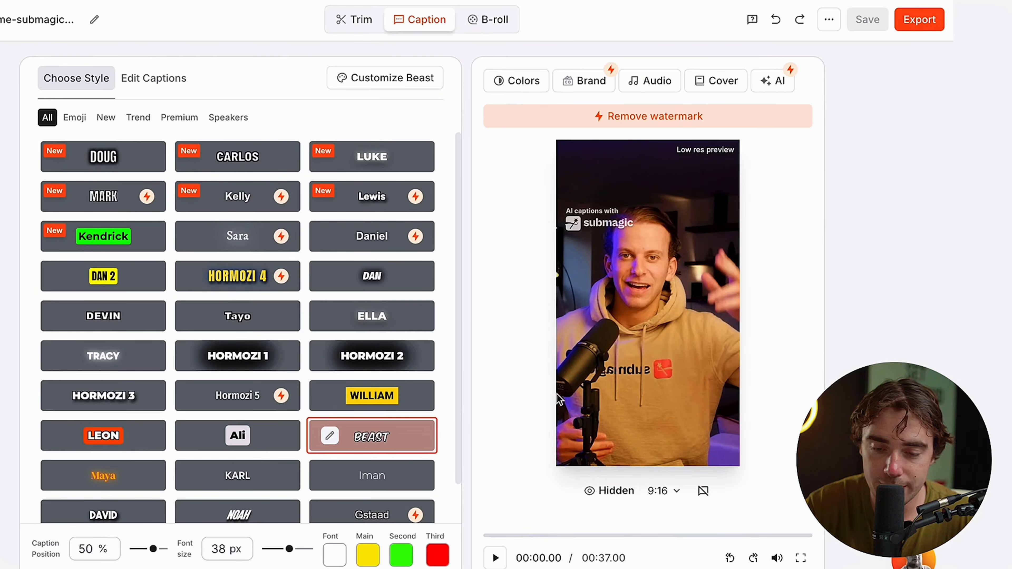
click(619, 323)
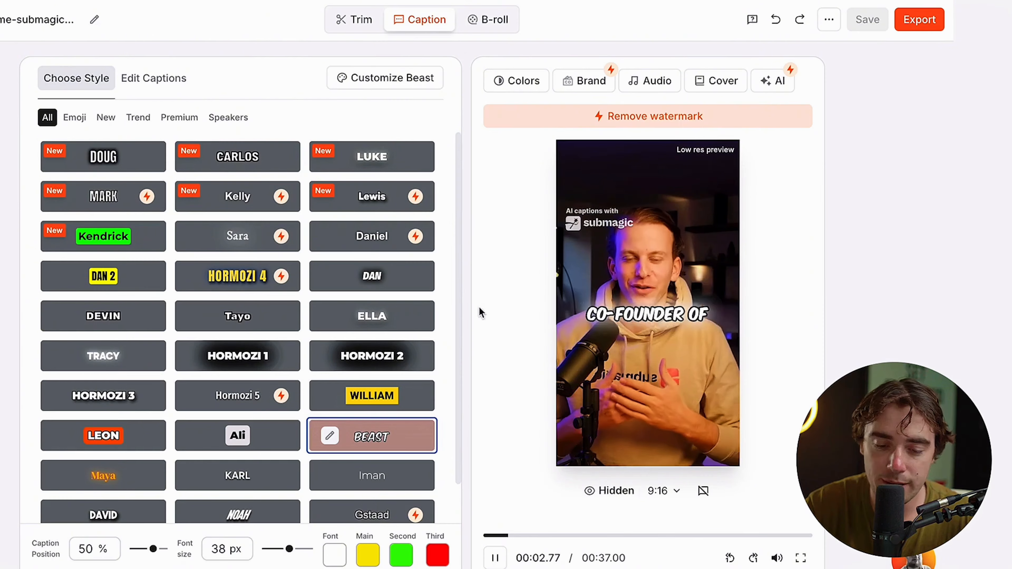
click(384, 318)
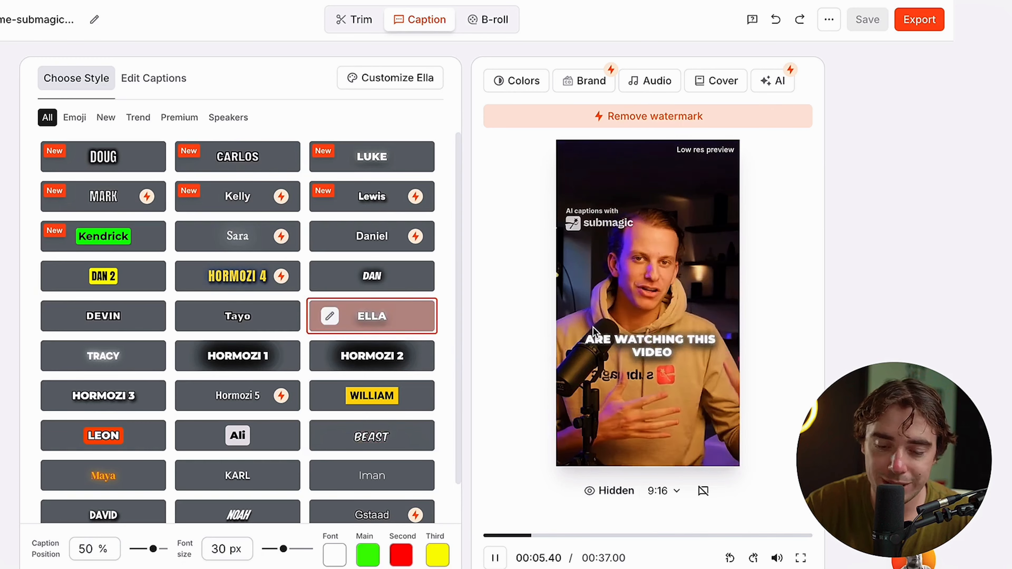
click(104, 436)
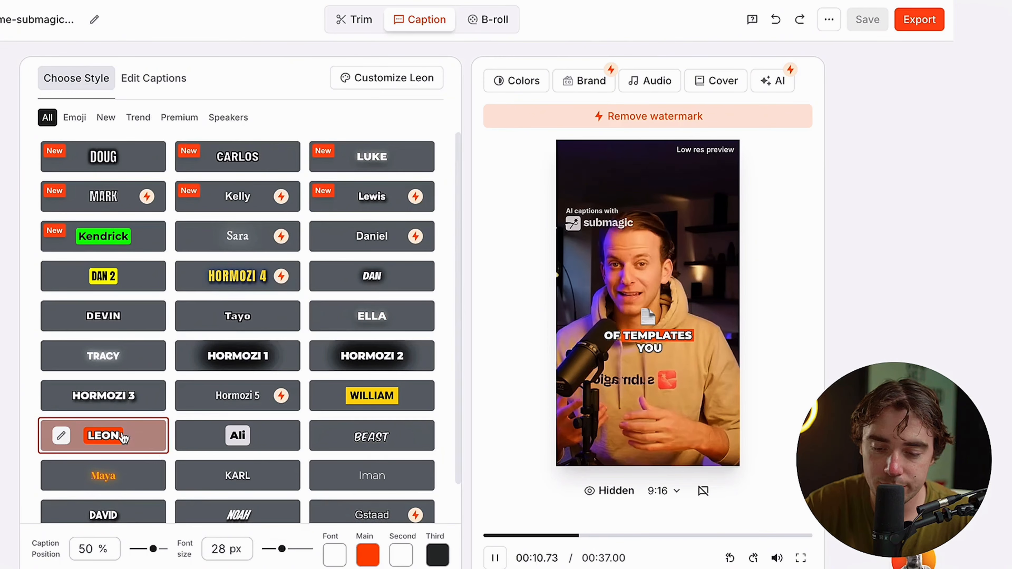
key(space)
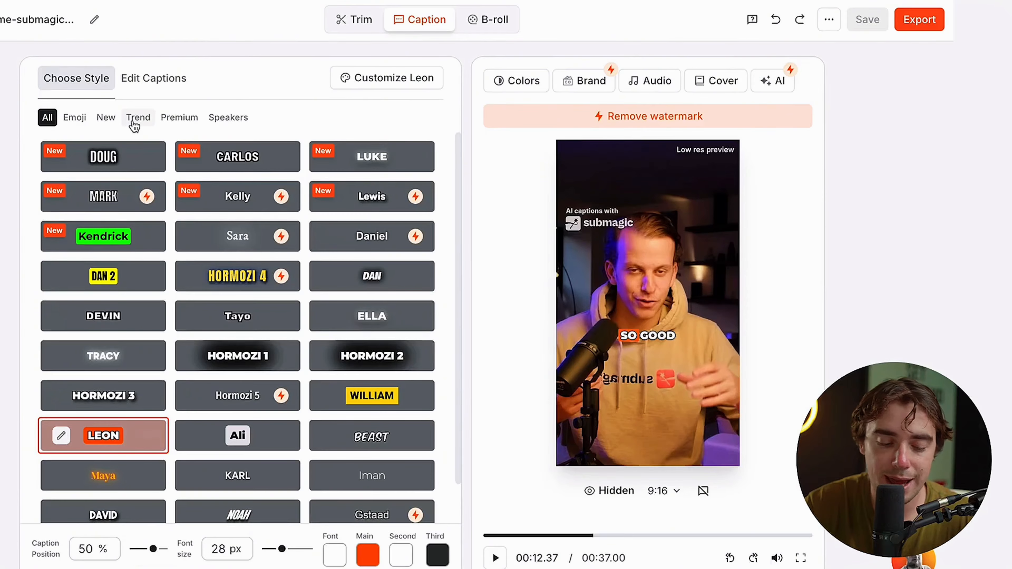
Step: Remove the palette emoji from the caption line "You can customize" and check that line in the preview
click(156, 82)
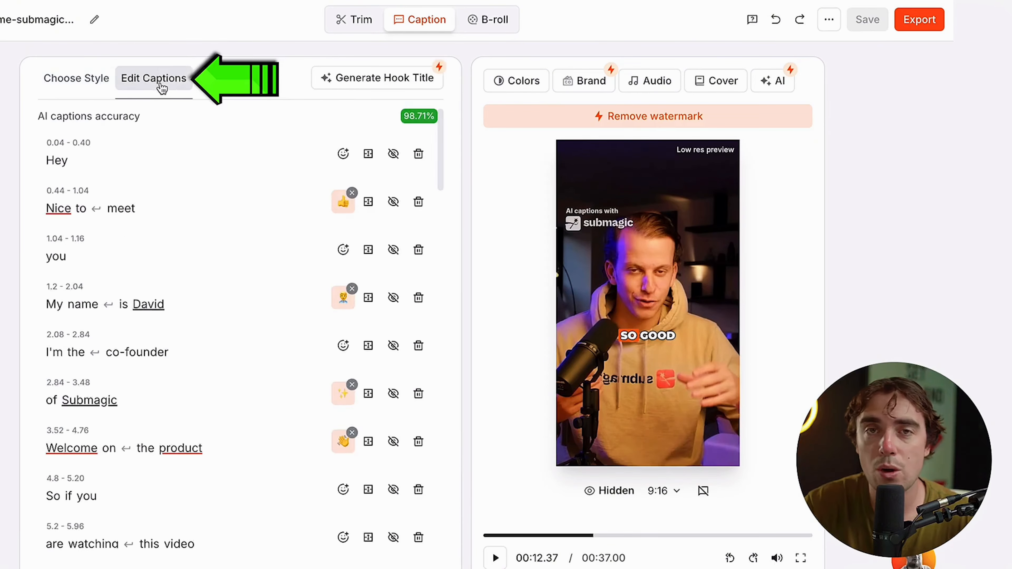
scroll(199, 359, down, 10)
scroll(142, 373, down, 8)
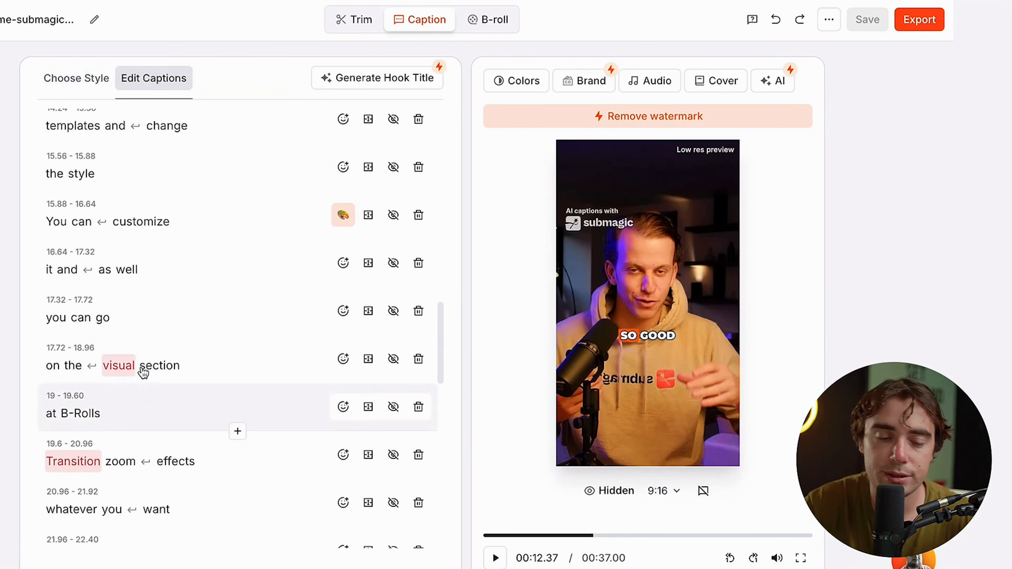
click(81, 222)
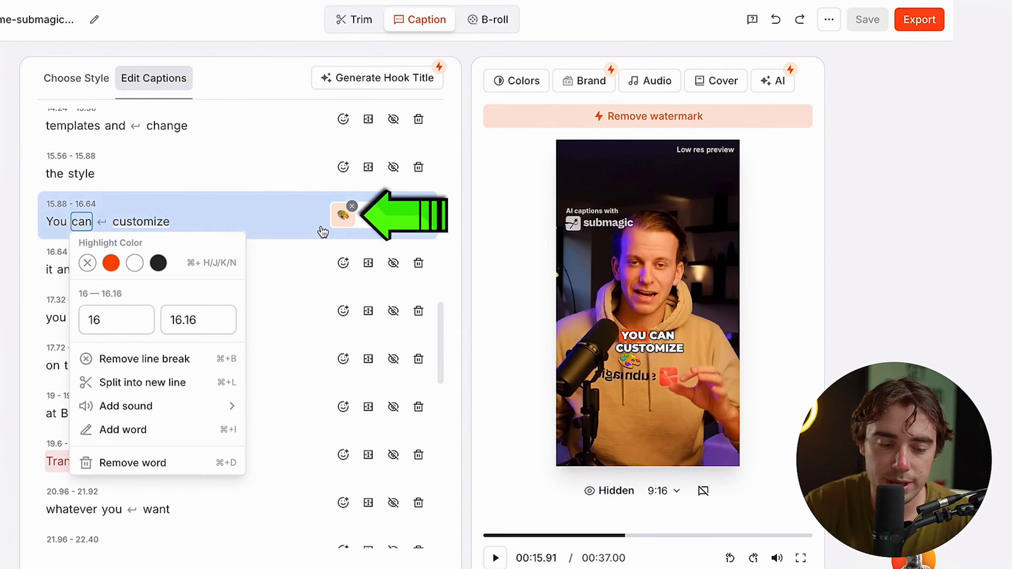
scroll(167, 223, up, 2)
click(159, 222)
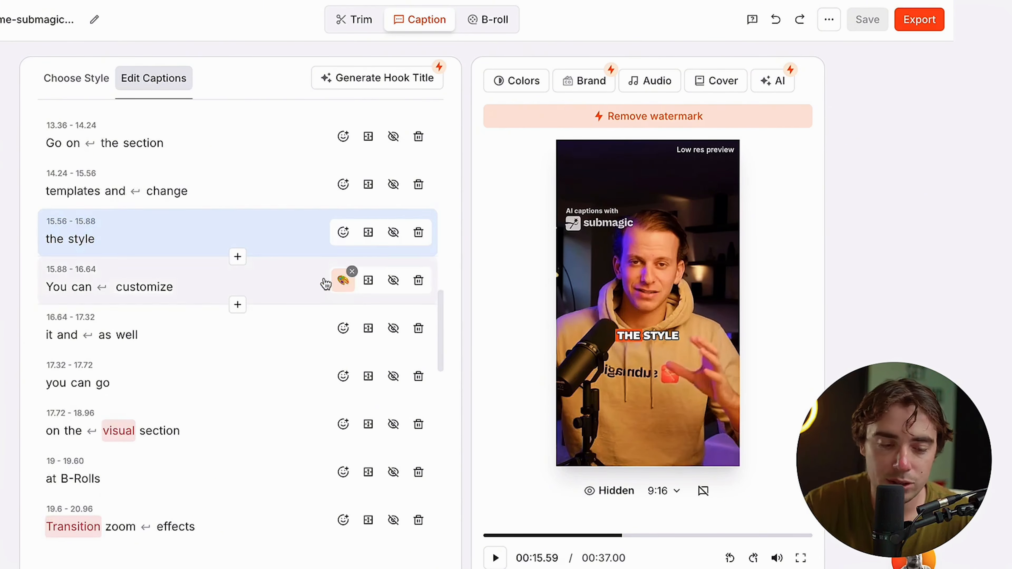
key(space)
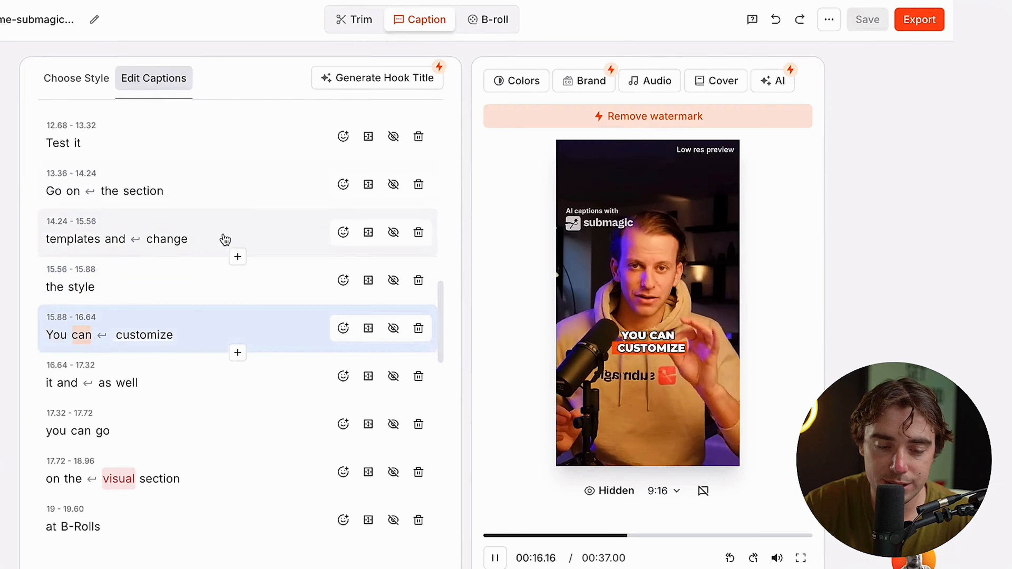
key(space)
click(343, 329)
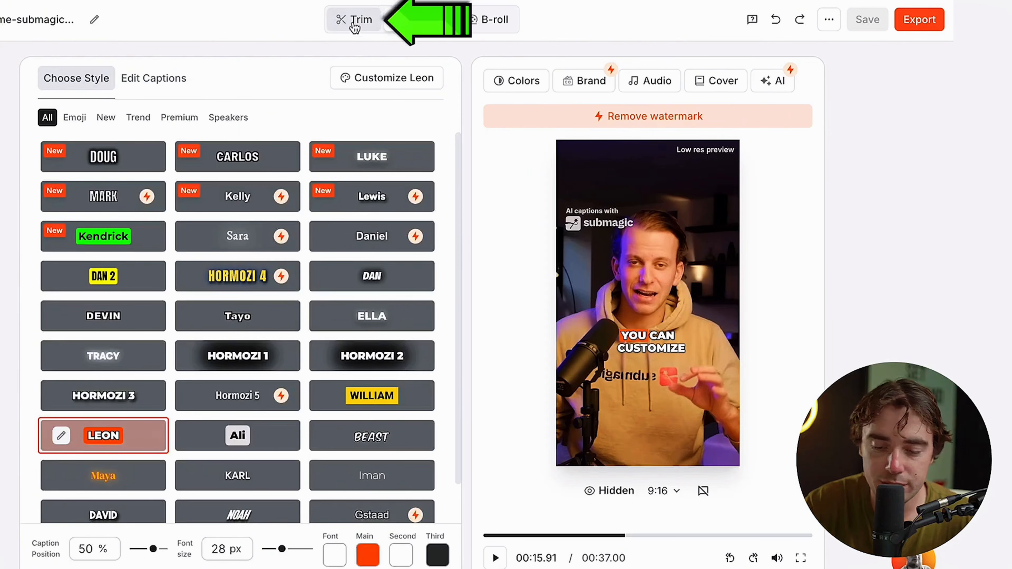
Step: Cut the third transcript sentence, where the speaker states his name, from the video
click(355, 27)
scroll(330, 290, down, 1)
scroll(359, 223, up, 1)
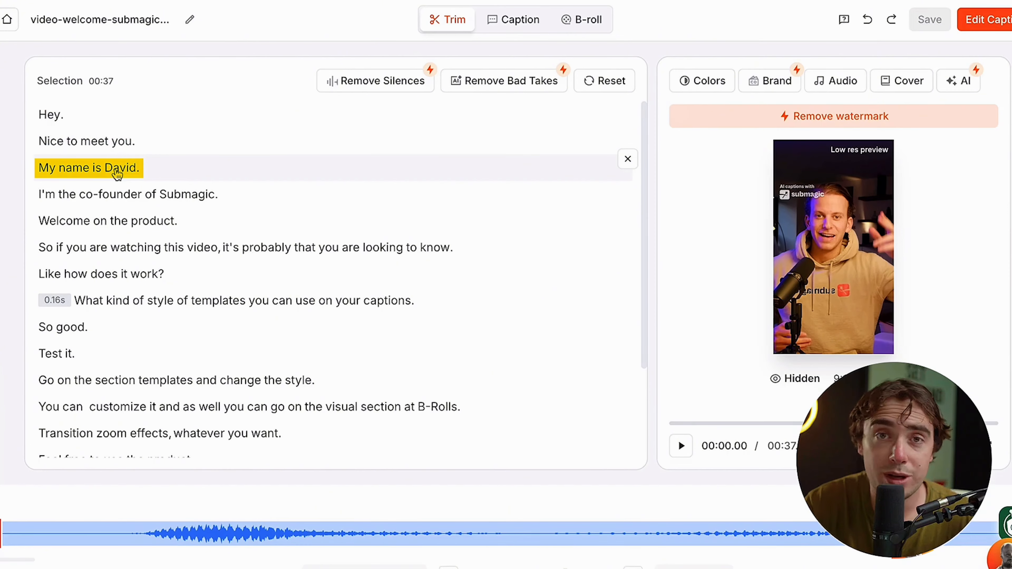
click(627, 159)
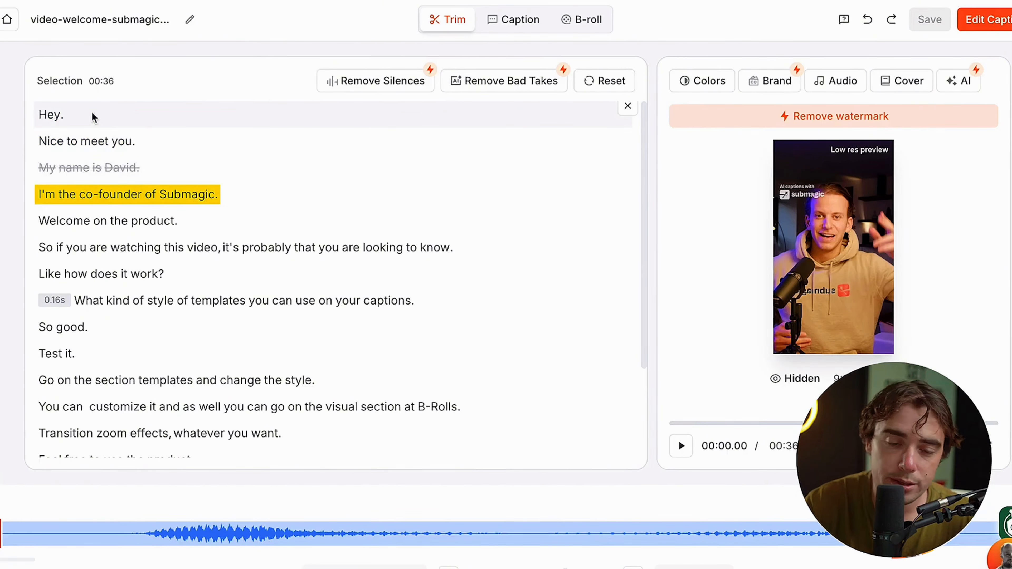
click(50, 116)
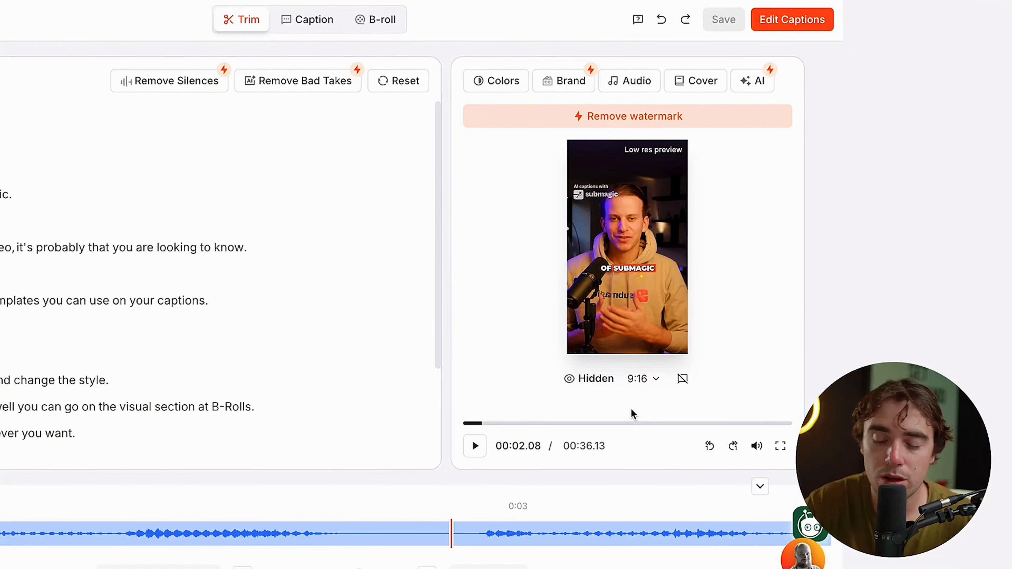
Step: View the aspect ratio options for the video and keep 9:16
click(641, 390)
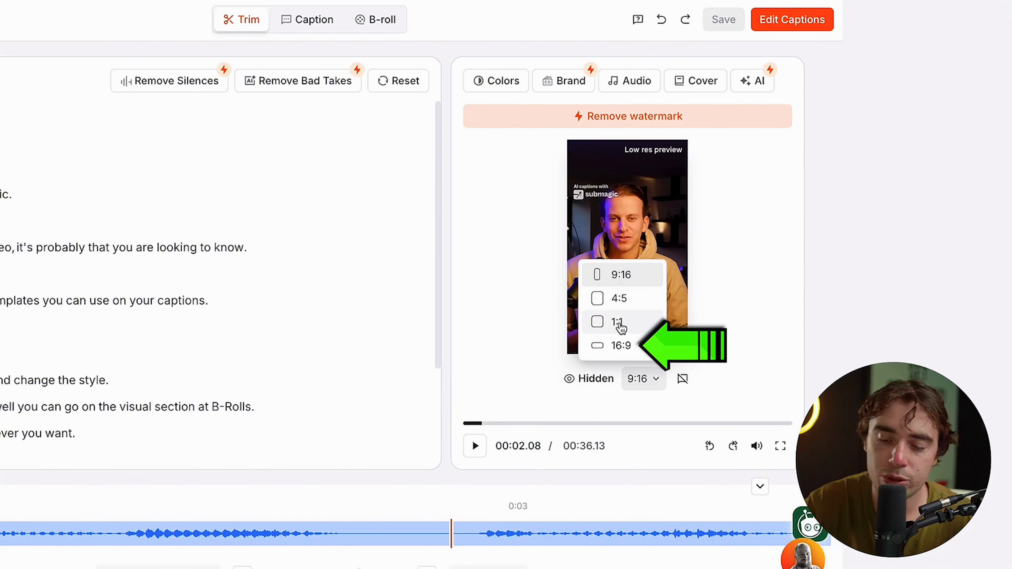
click(493, 113)
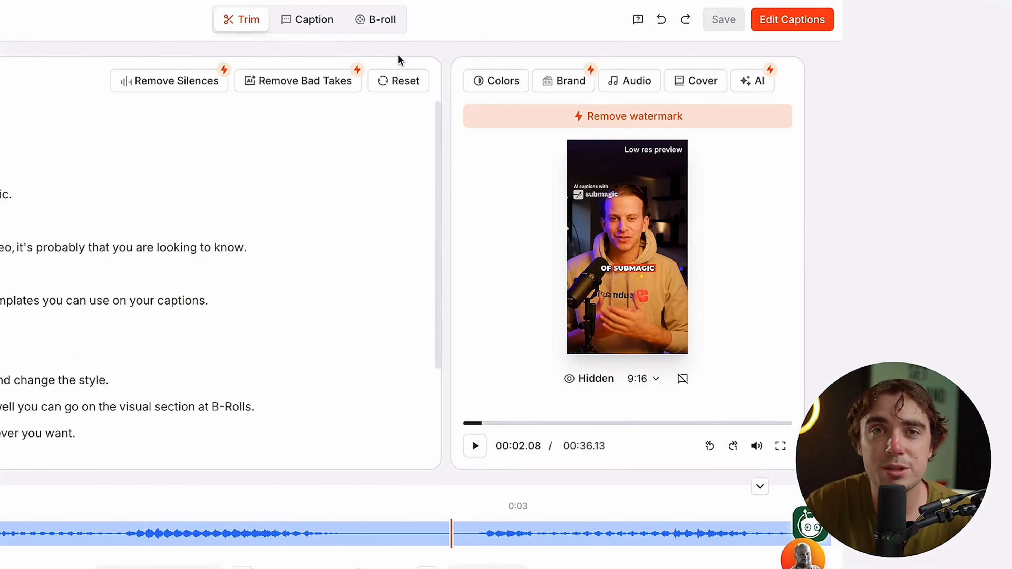
Step: Generate Magic B-rolls at 50% with Free Videos as the video source
click(377, 19)
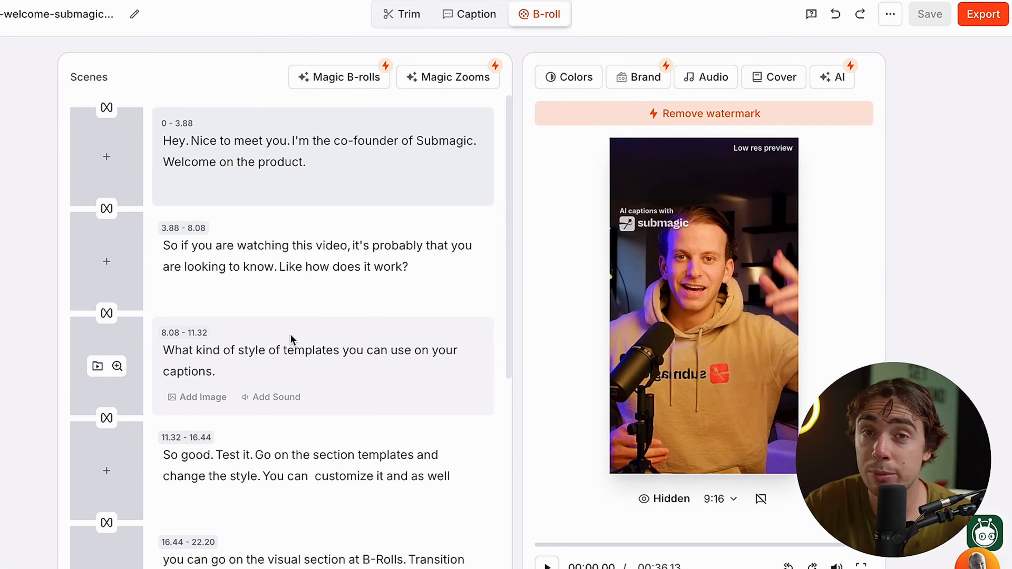
click(338, 77)
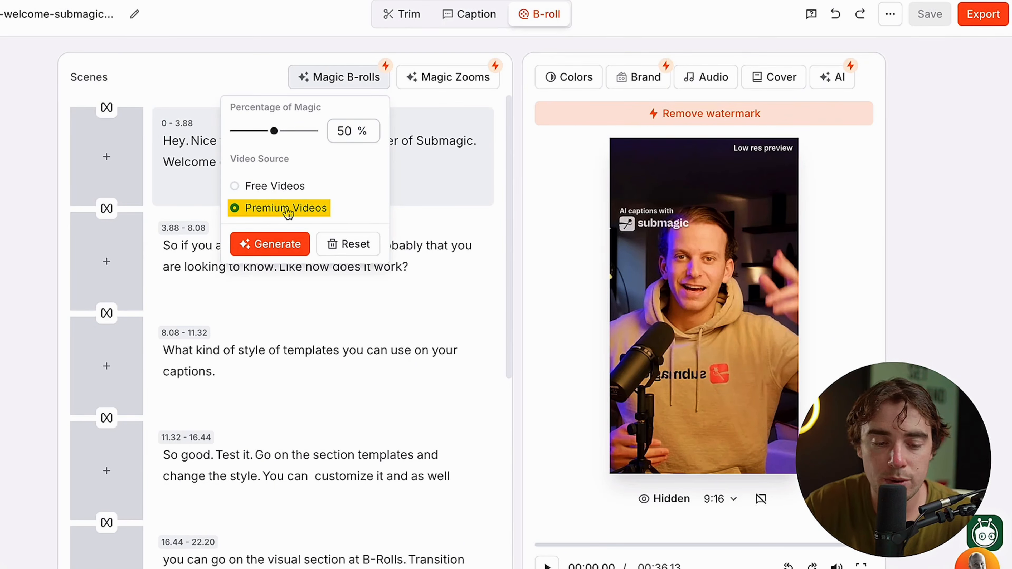
click(238, 190)
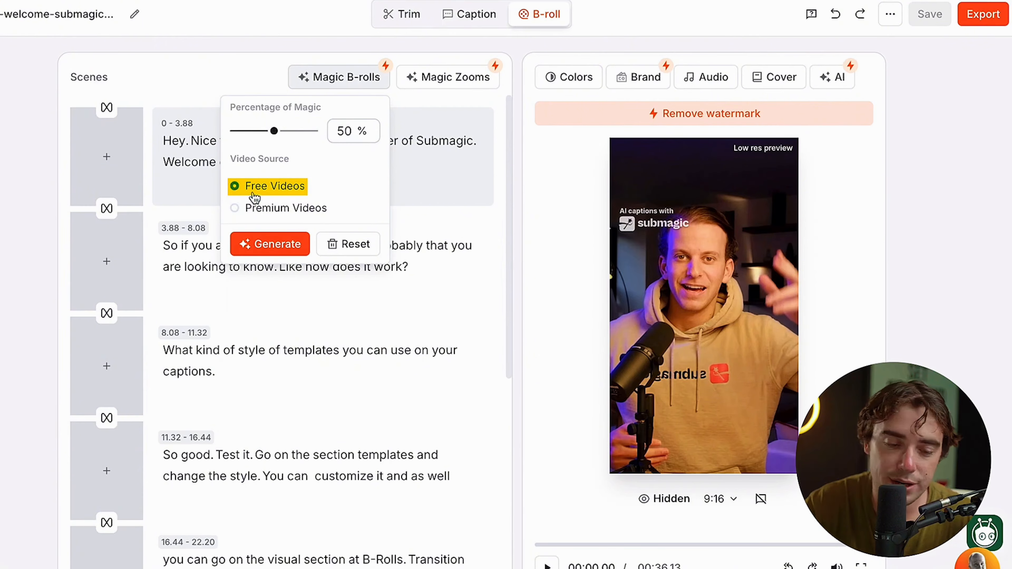
click(260, 247)
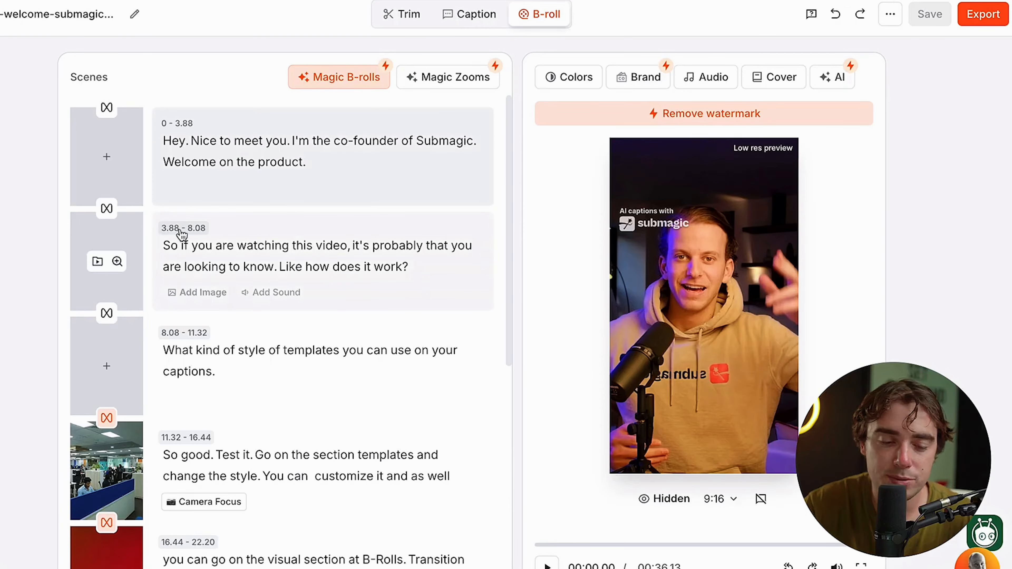
Step: Review the B-roll scenes in the scene list, including the empty one beginning "If you have any questions"
click(206, 349)
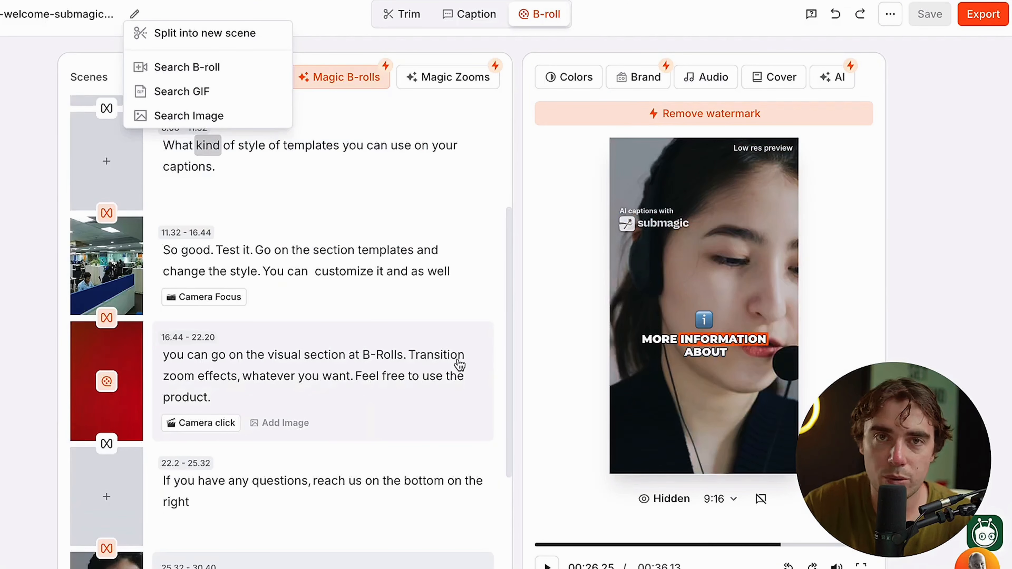
click(178, 284)
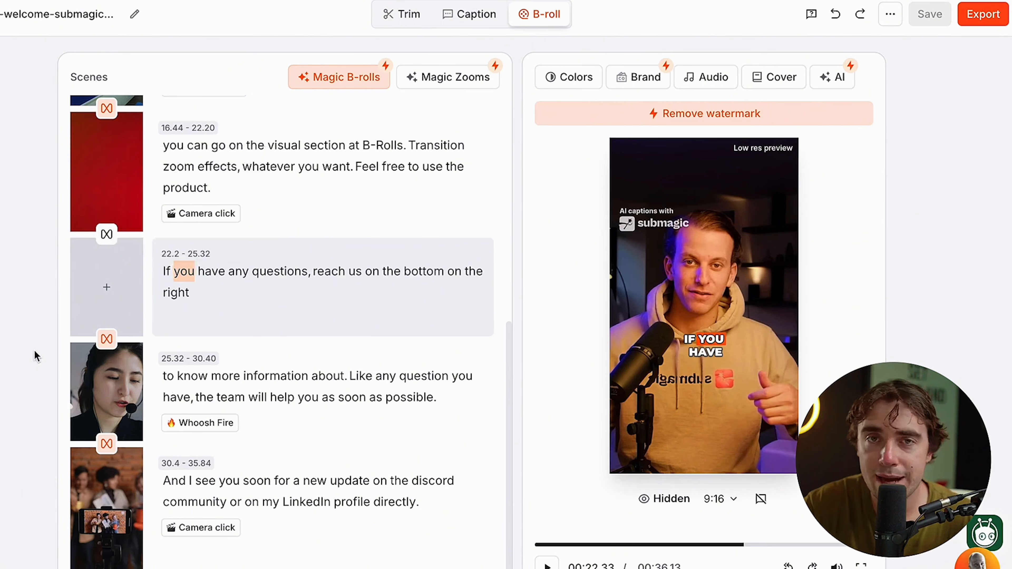
click(101, 286)
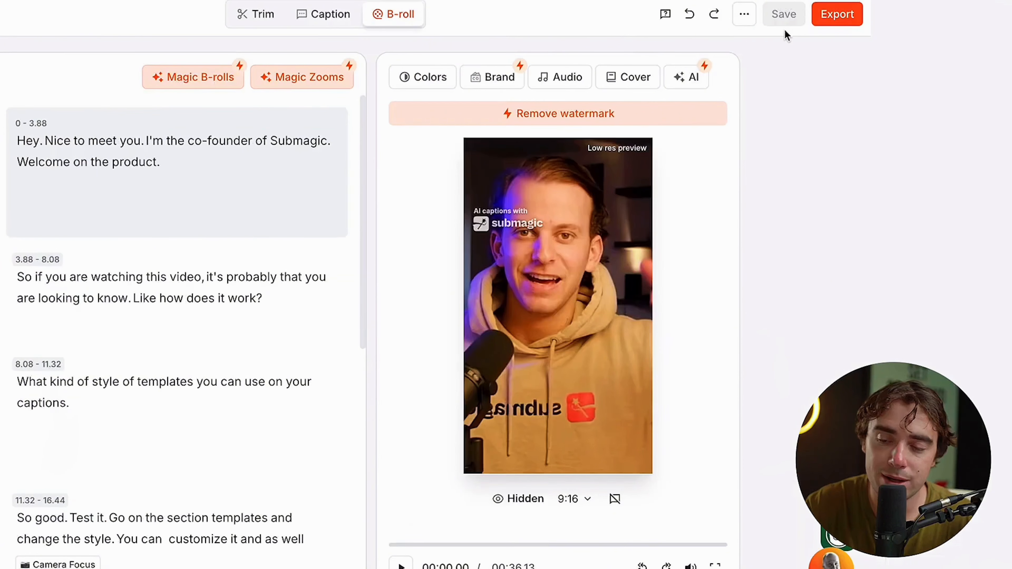
Step: Open the export settings and examine the available FPS and quality options, keeping 30 FPS and Standard (1080p)
click(985, 15)
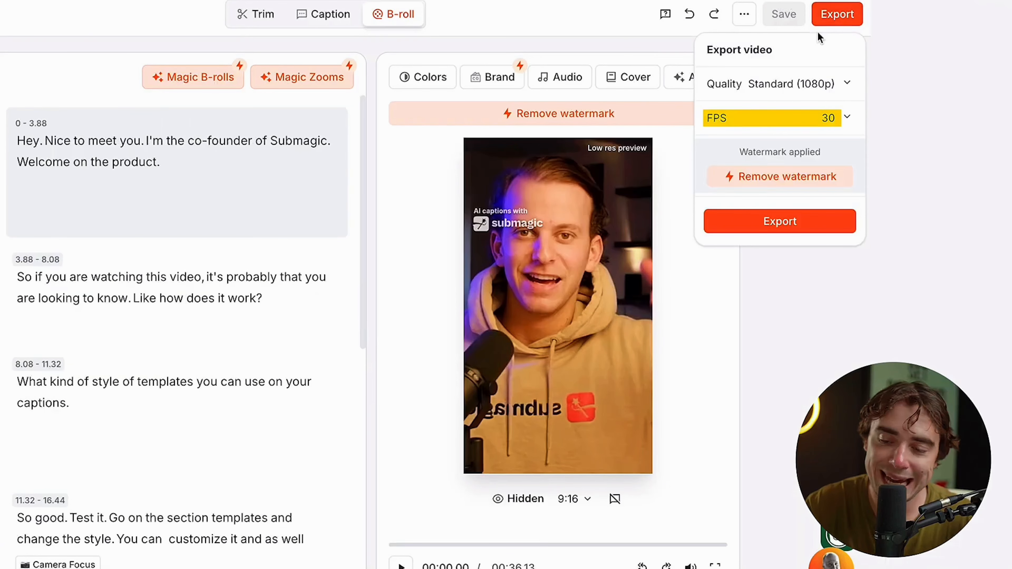
click(833, 125)
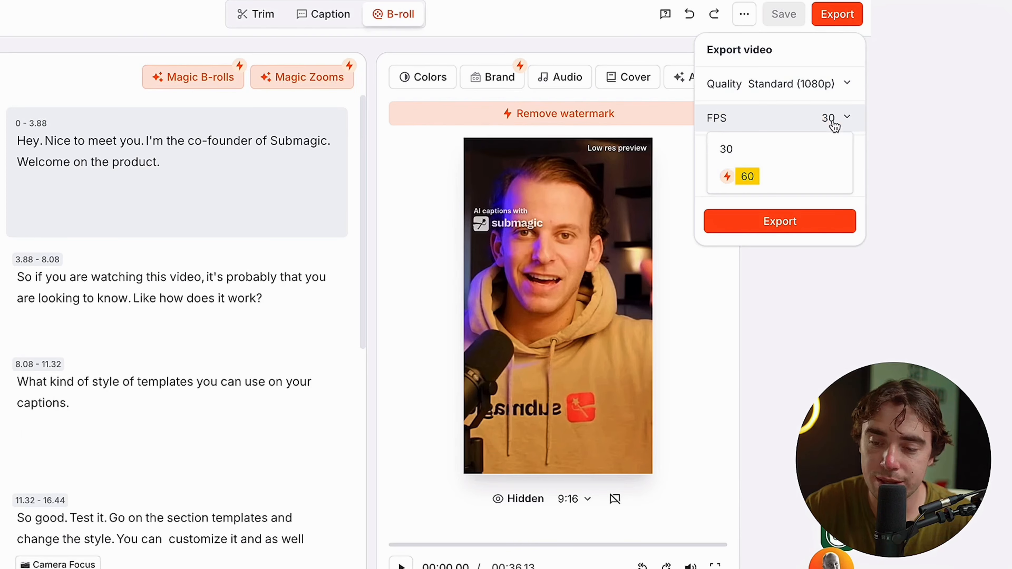
click(833, 125)
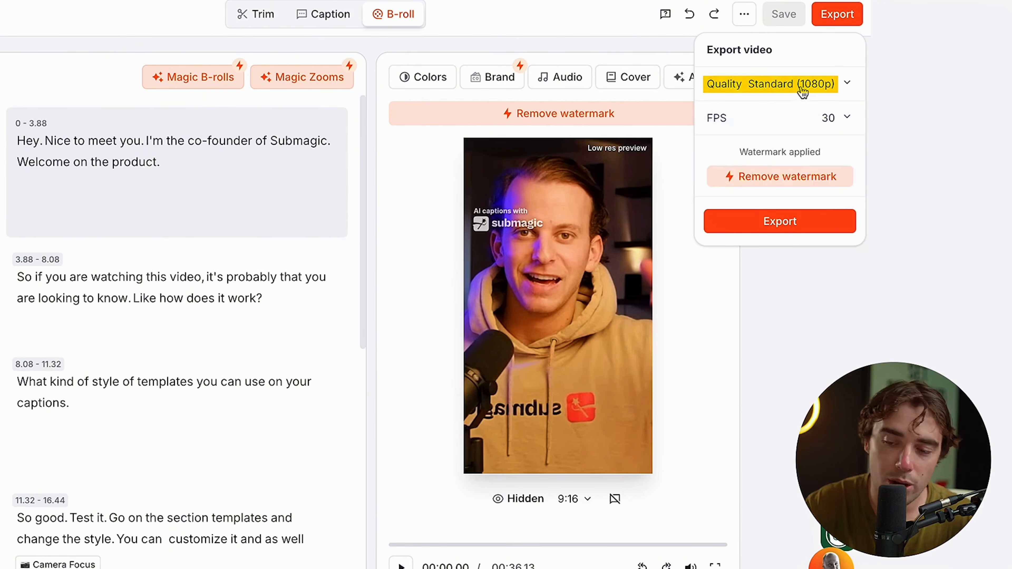
click(802, 92)
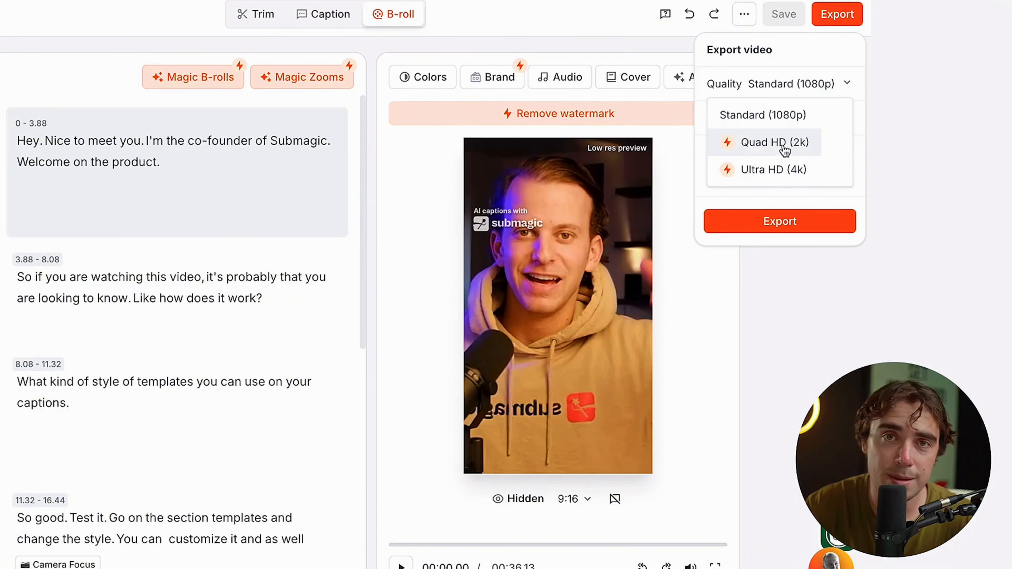
click(807, 271)
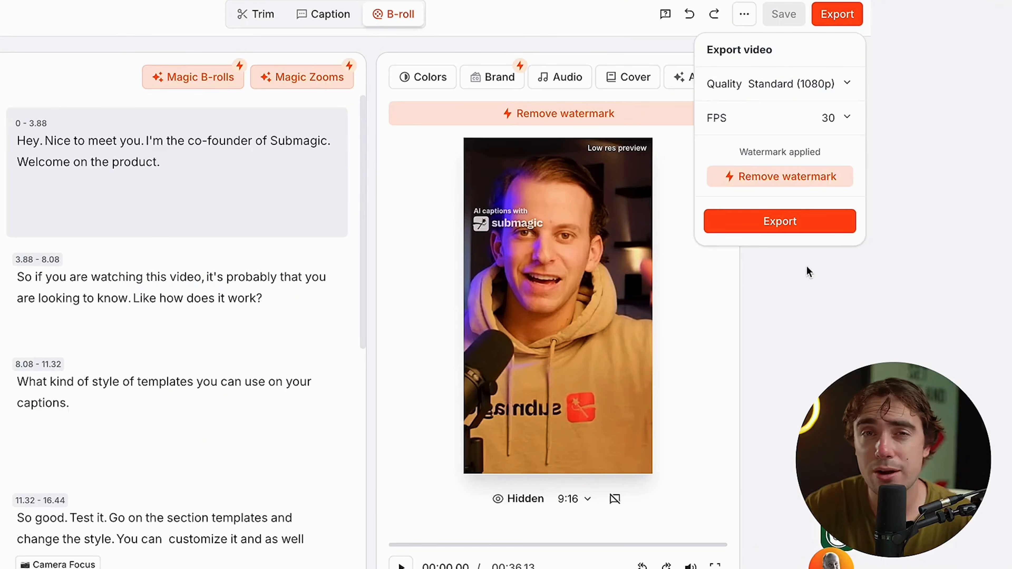